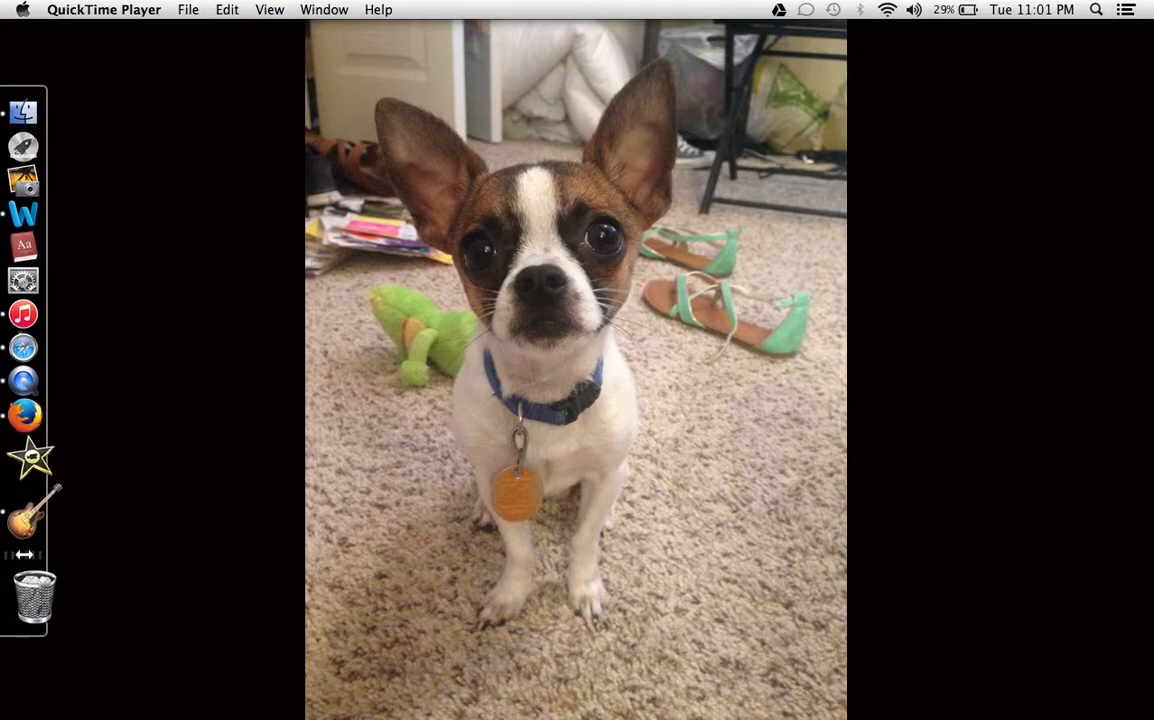
Step: Switch to GarageBand and start a new project from the Podcast template
{"action": "left_click", "coordinate": [28, 512]}
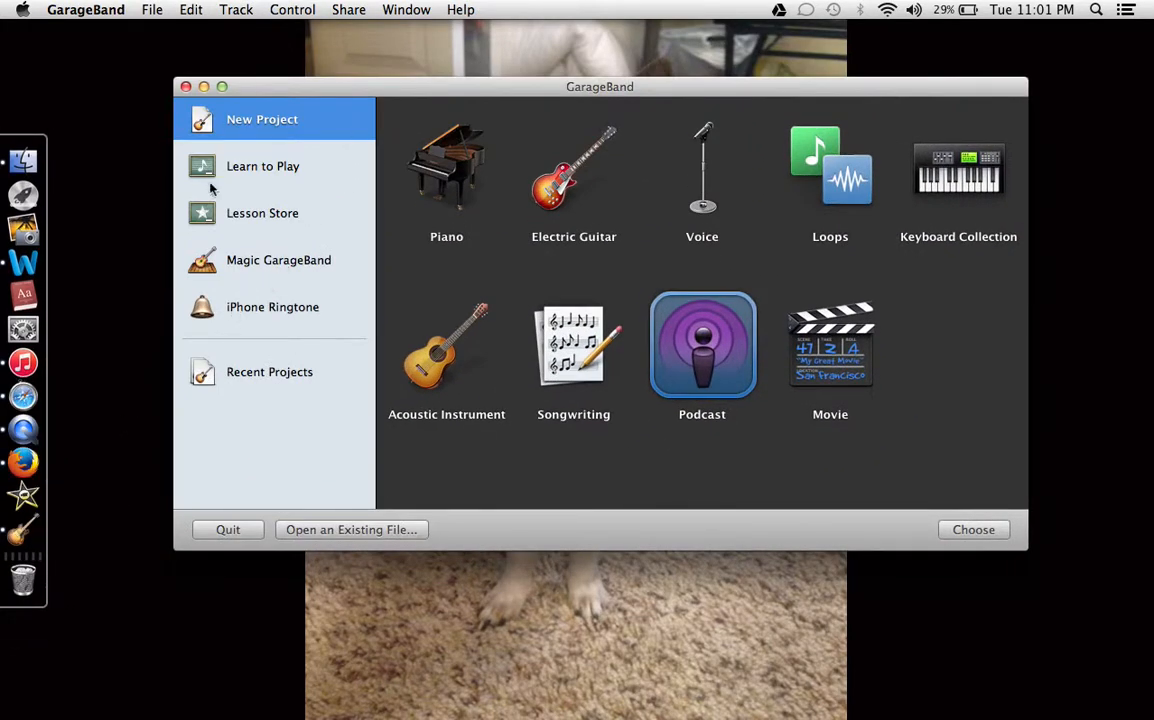
{"action": "left_click", "coordinate": [289, 379]}
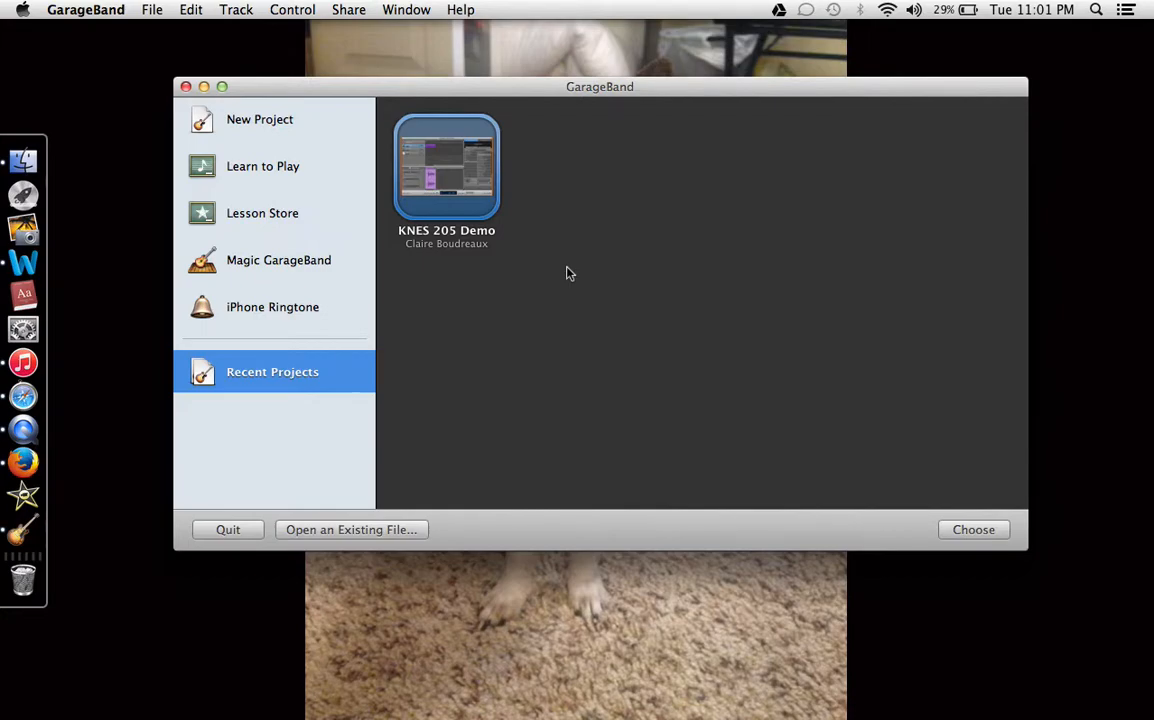
{"action": "left_click", "coordinate": [228, 125]}
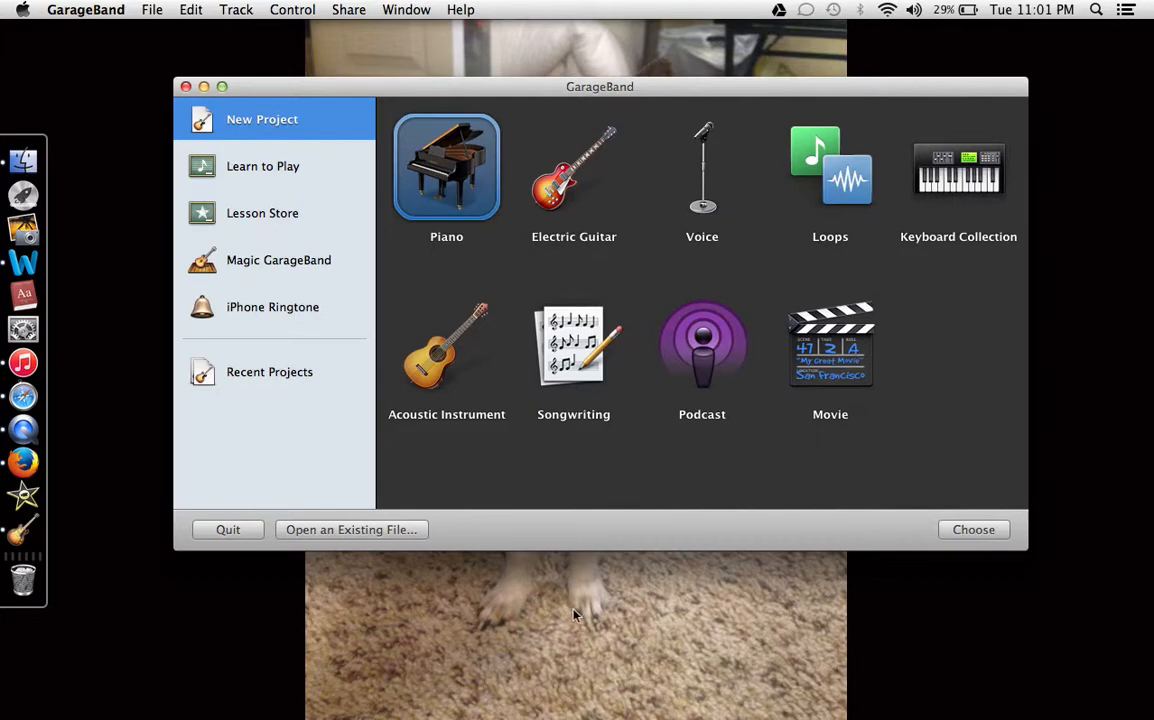
{"action": "left_click", "coordinate": [700, 421]}
{"action": "left_click", "coordinate": [973, 530]}
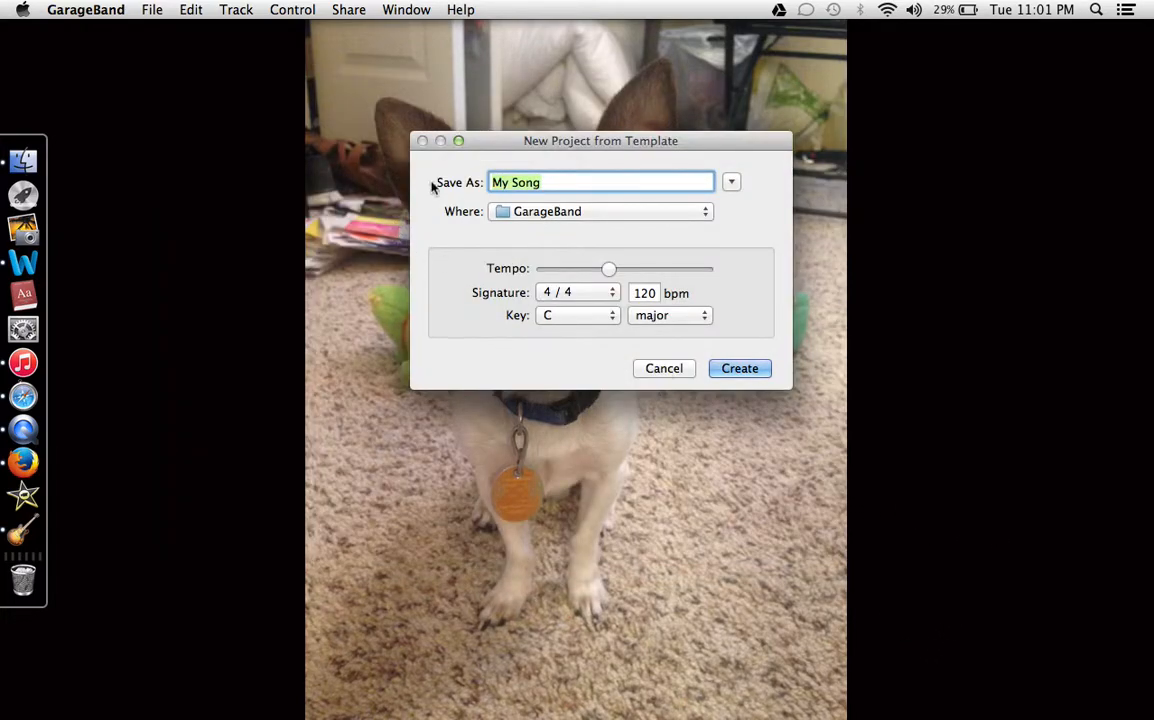
Step: Name the podcast project "KNES 205 Project" and create it in the GarageBand folder
{"action": "key", "text": "BackSpace"}
{"action": "type", "text": "KNES 20"}
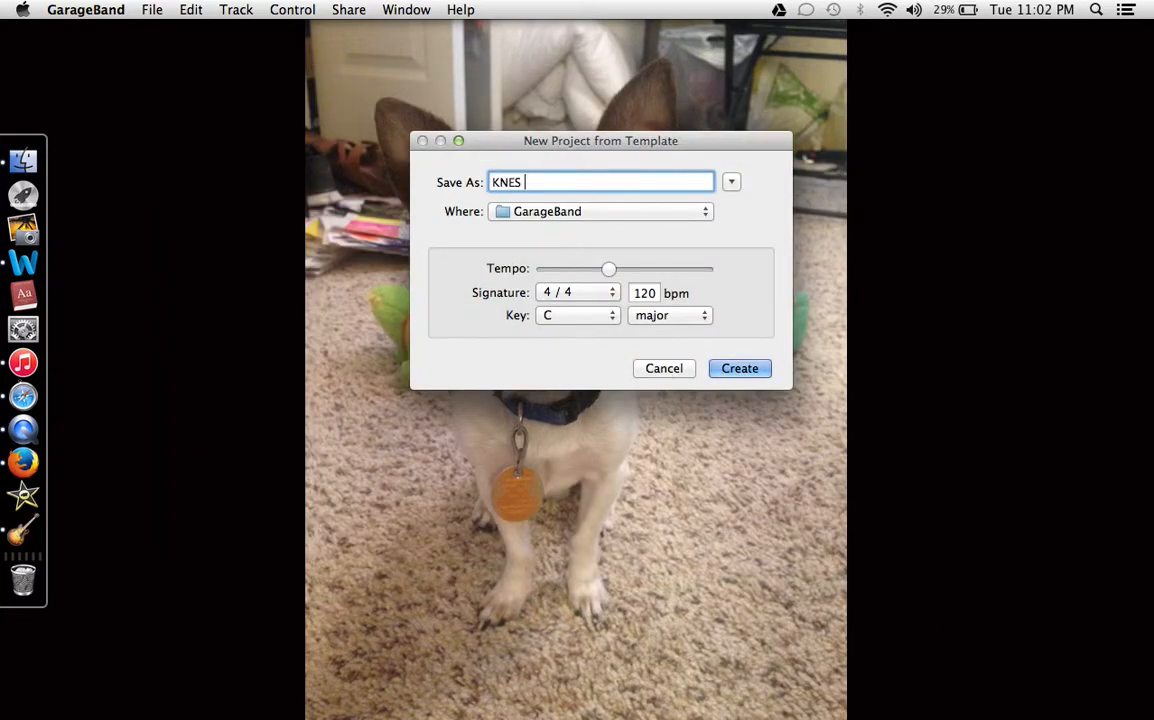
{"action": "type", "text": "5 PRoject"}
{"action": "key", "text": "BackSpace"}
{"action": "key", "text": "BackSpace"}
{"action": "key", "text": "BackSpace"}
{"action": "key", "text": "BackSpace"}
{"action": "key", "text": "BackSpace"}
{"action": "key", "text": "BackSpace"}
{"action": "type", "text": "roject"}
{"action": "left_click", "coordinate": [722, 368]}
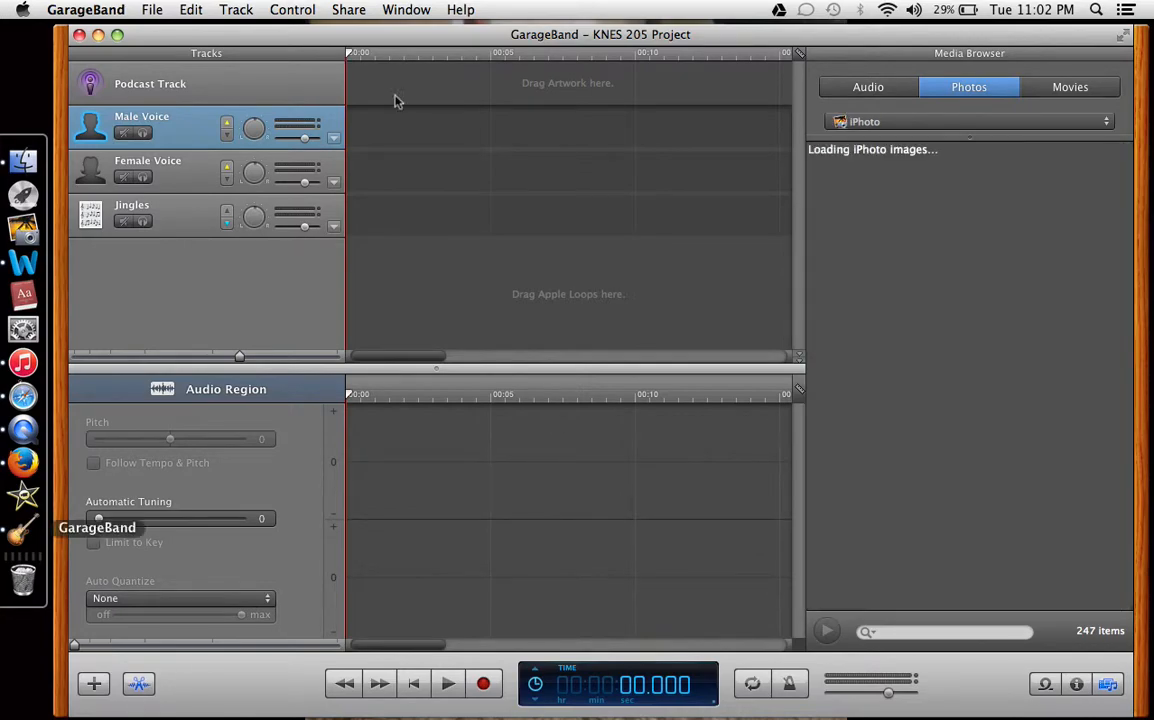
Step: Change the Male Voice track's instrument to the Deeper Vocals preset from the Vocals category
{"action": "left_click", "coordinate": [880, 89]}
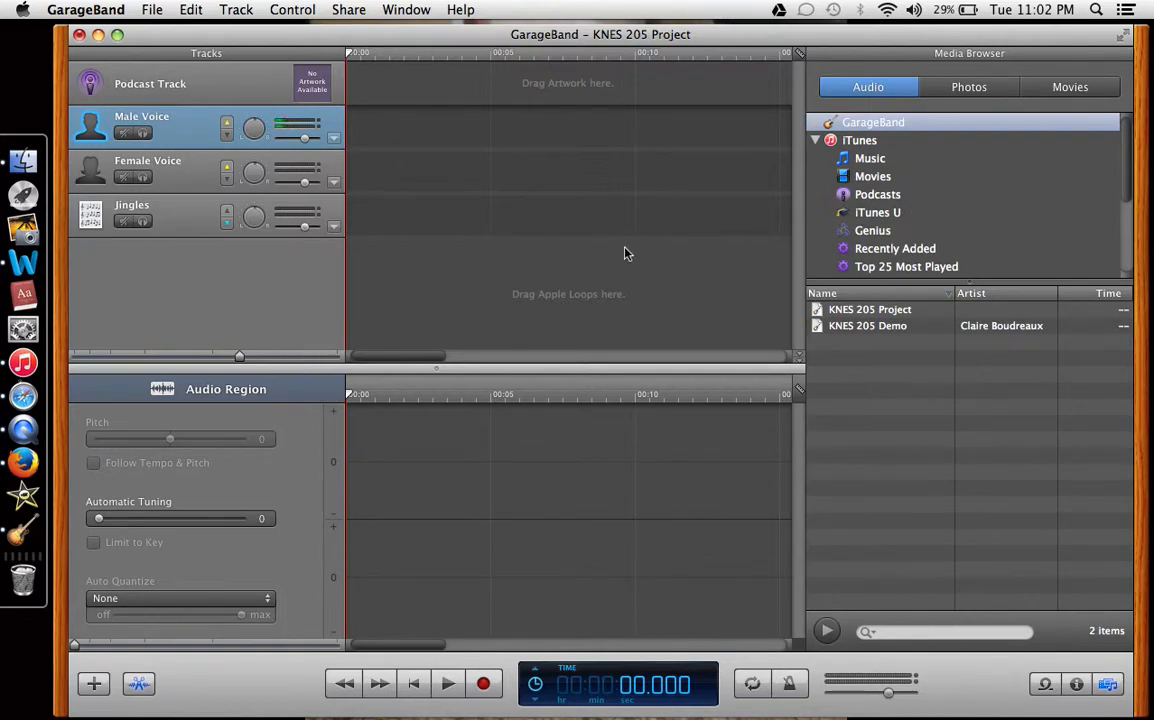
{"action": "double_click", "coordinate": [203, 128]}
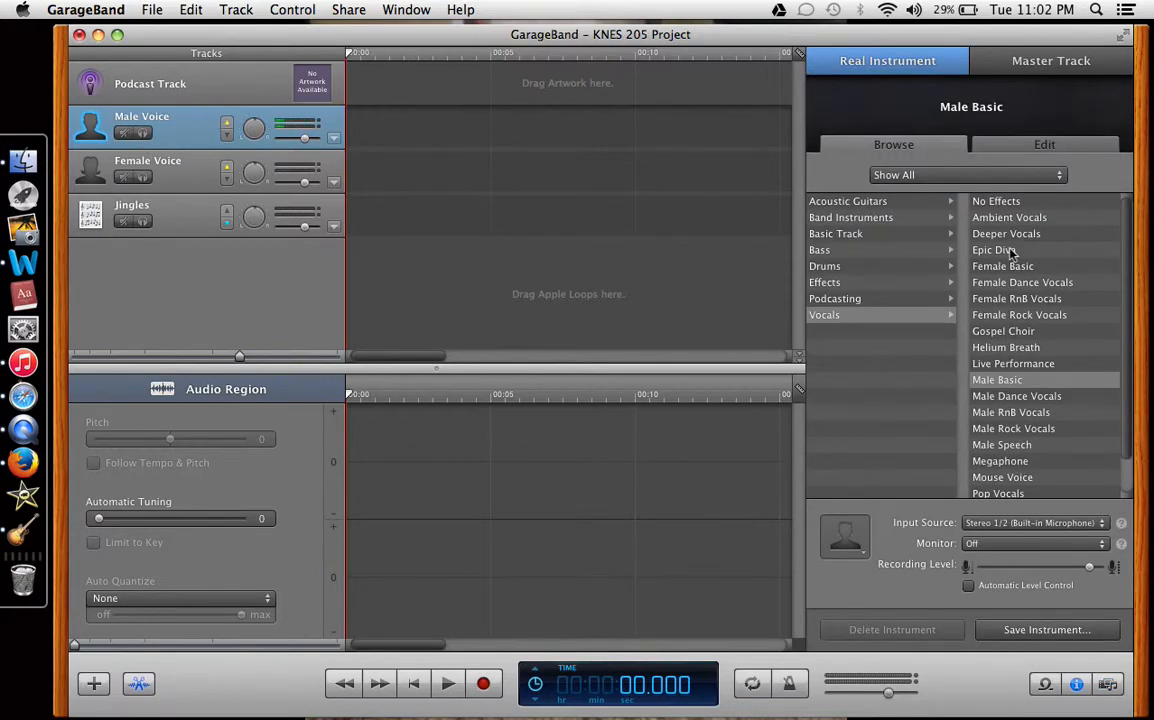
{"action": "scroll", "coordinate": [1012, 253], "scroll_direction": "down", "scroll_amount": 3}
{"action": "scroll", "coordinate": [1012, 253], "scroll_direction": "up", "scroll_amount": 1}
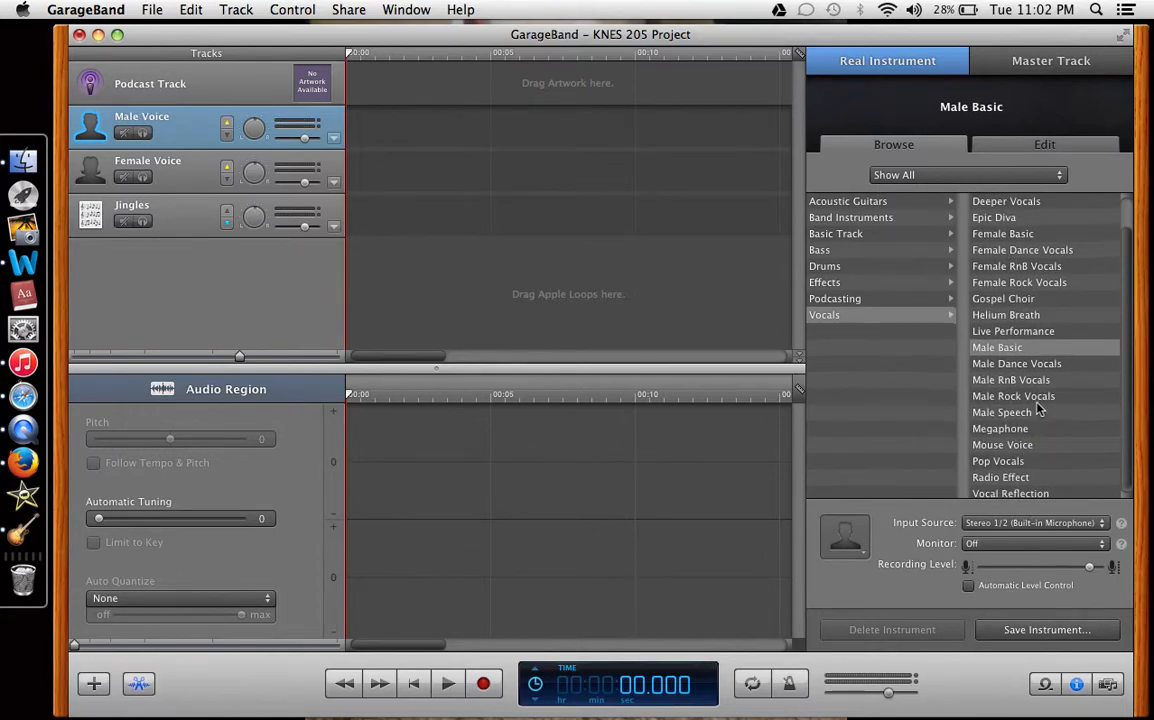
{"action": "scroll", "coordinate": [1039, 408], "scroll_direction": "up", "scroll_amount": 2}
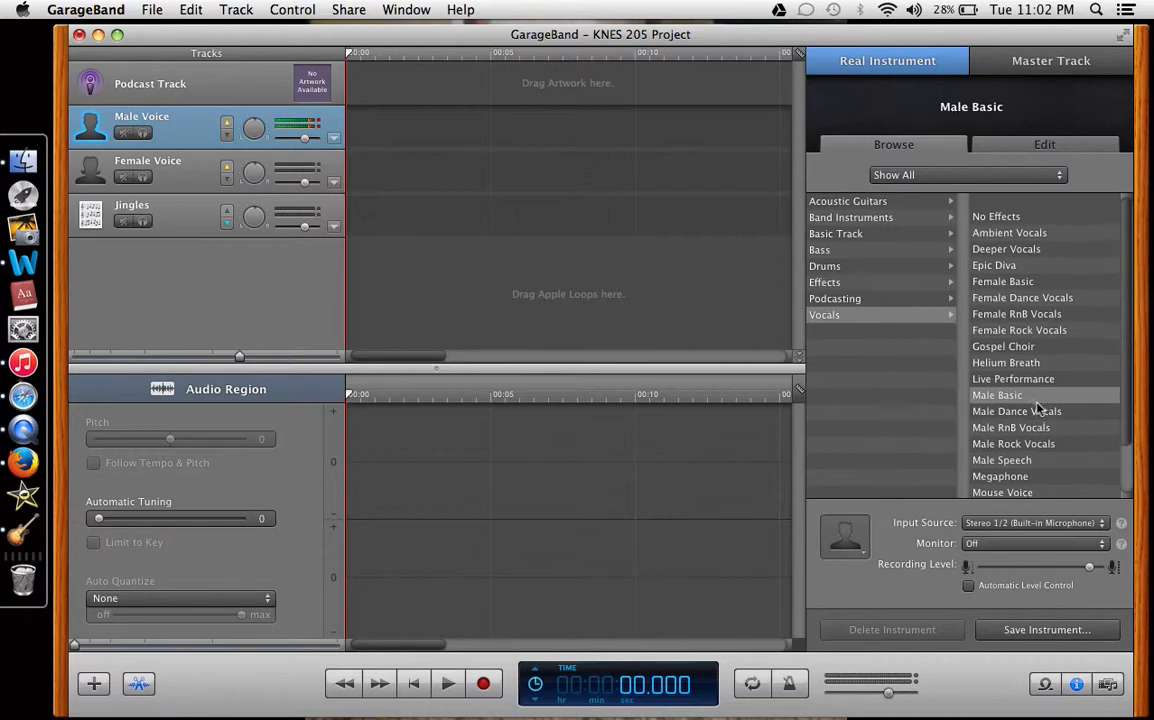
{"action": "scroll", "coordinate": [1039, 408], "scroll_direction": "down", "scroll_amount": 2}
{"action": "scroll", "coordinate": [1039, 408], "scroll_direction": "up", "scroll_amount": 2}
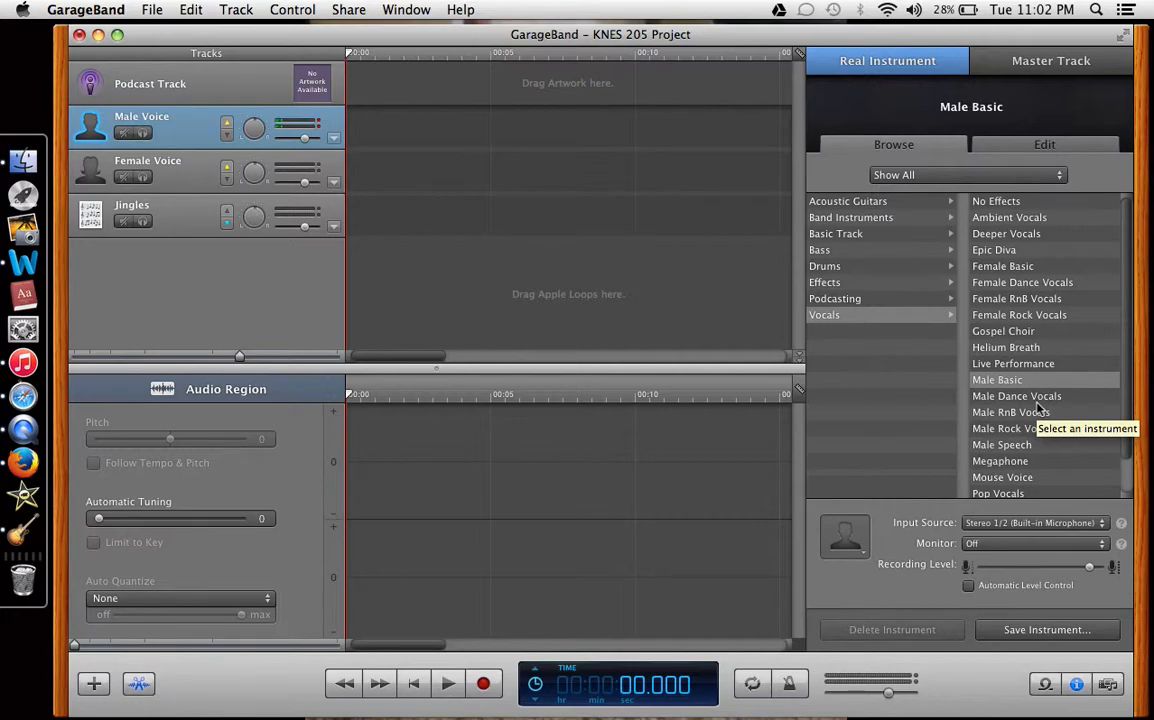
{"action": "left_click", "coordinate": [1018, 236]}
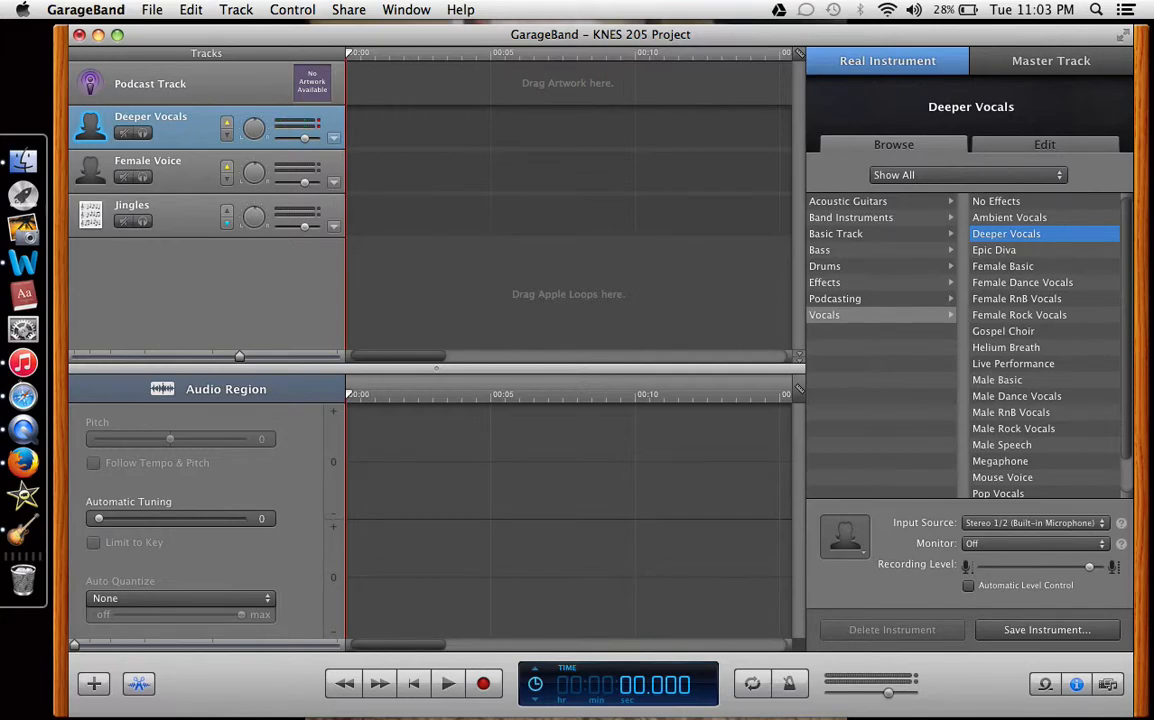
Step: Record a voice clip about 5 seconds long on the Deeper Vocals track
{"action": "left_click", "coordinate": [487, 691]}
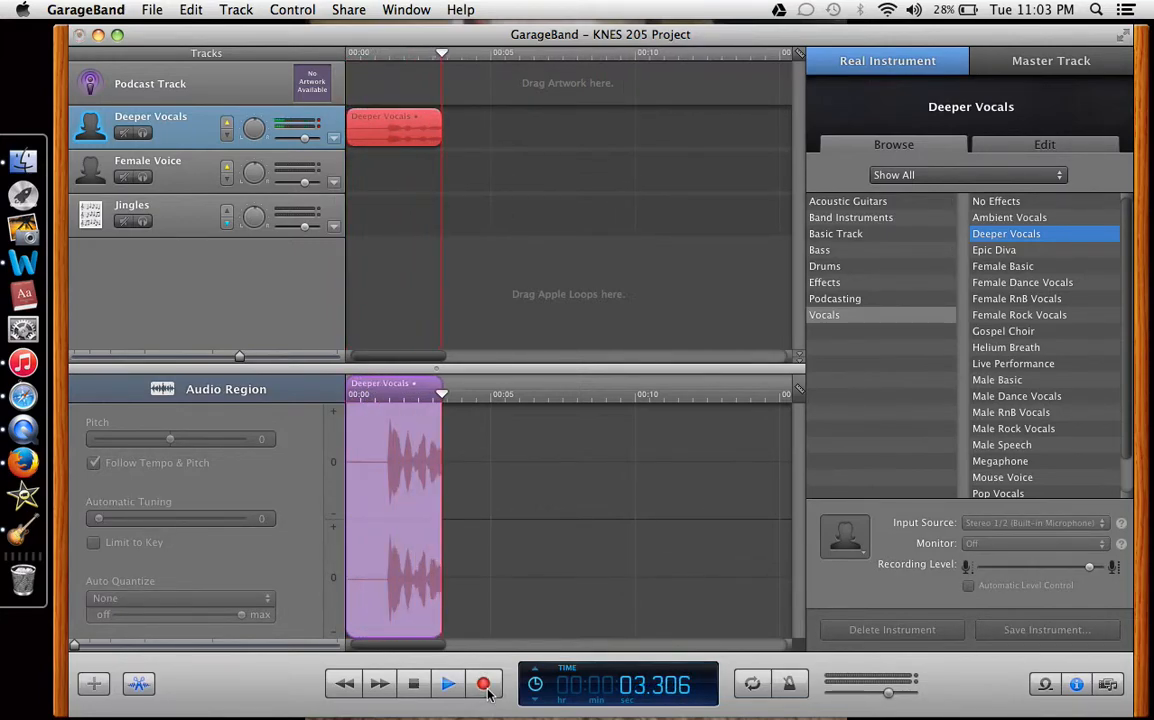
{"action": "left_click", "coordinate": [485, 688]}
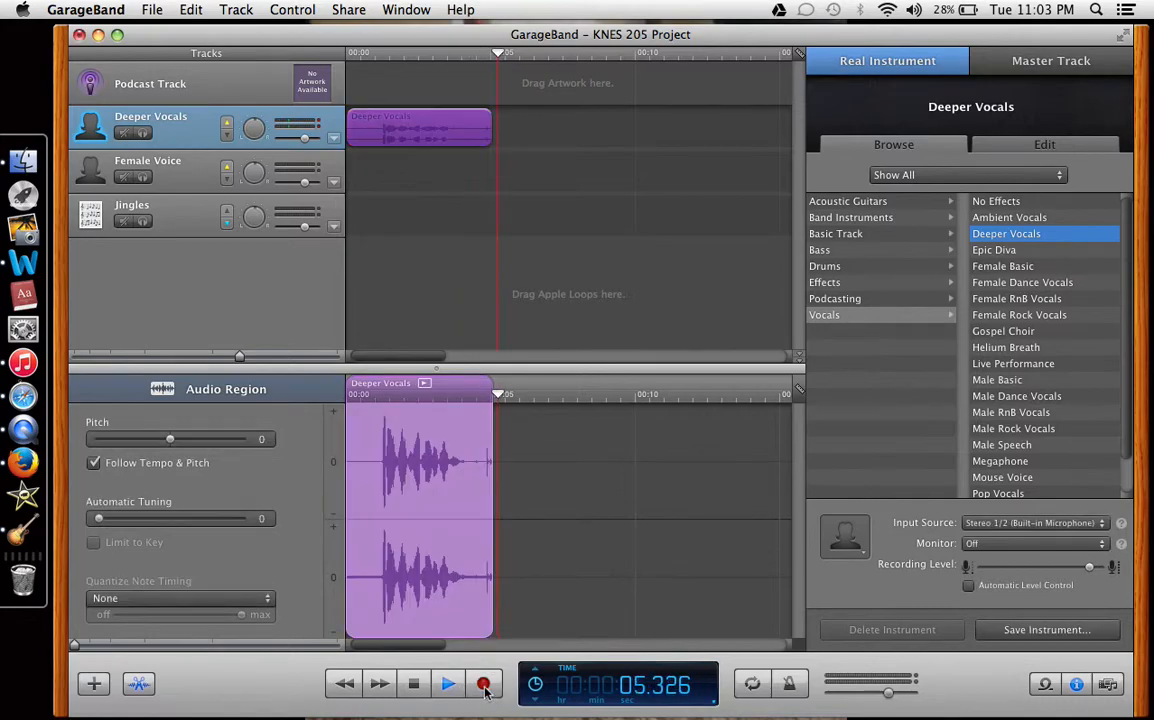
{"action": "key", "text": "space"}
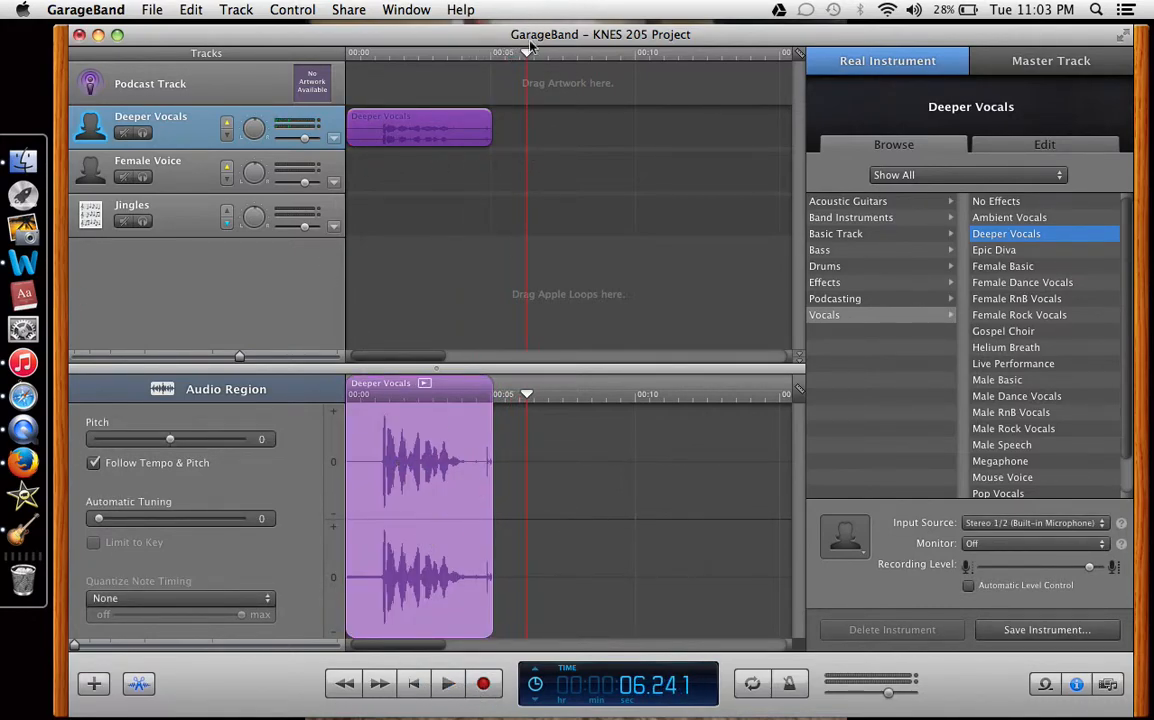
Step: Play the recorded voice clip back from the start of the timeline
{"action": "left_click_drag", "start_coordinate": [527, 60], "coordinate": [319, 59]}
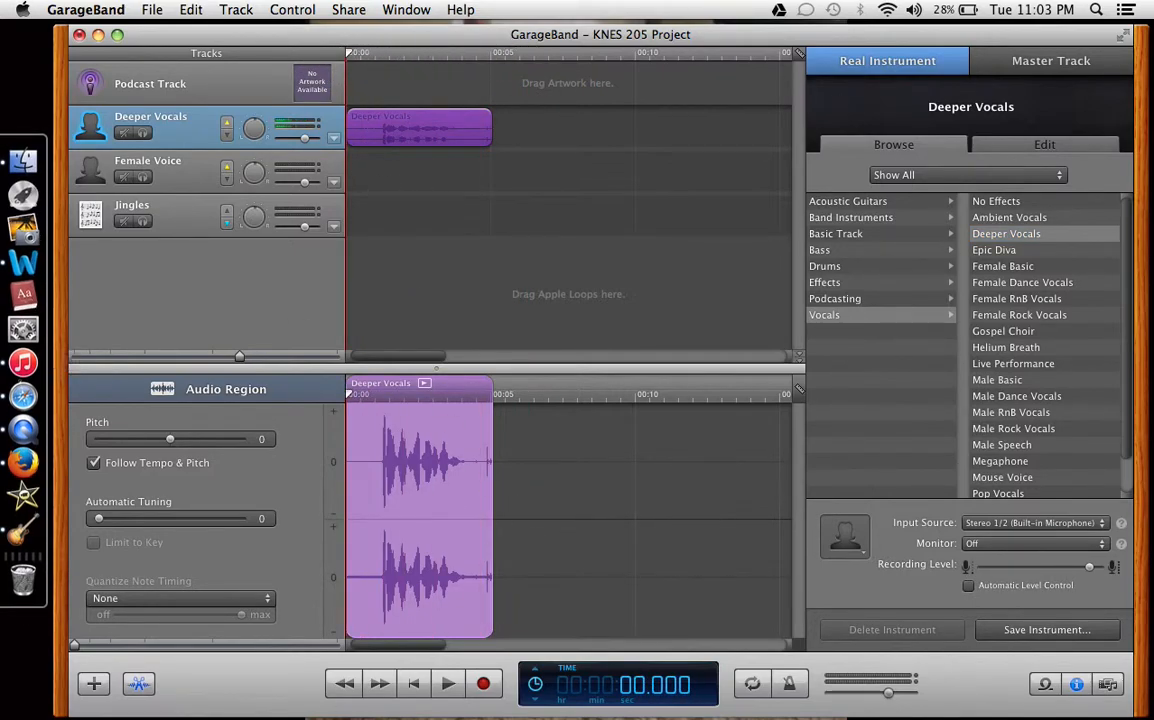
{"action": "left_click", "coordinate": [447, 685]}
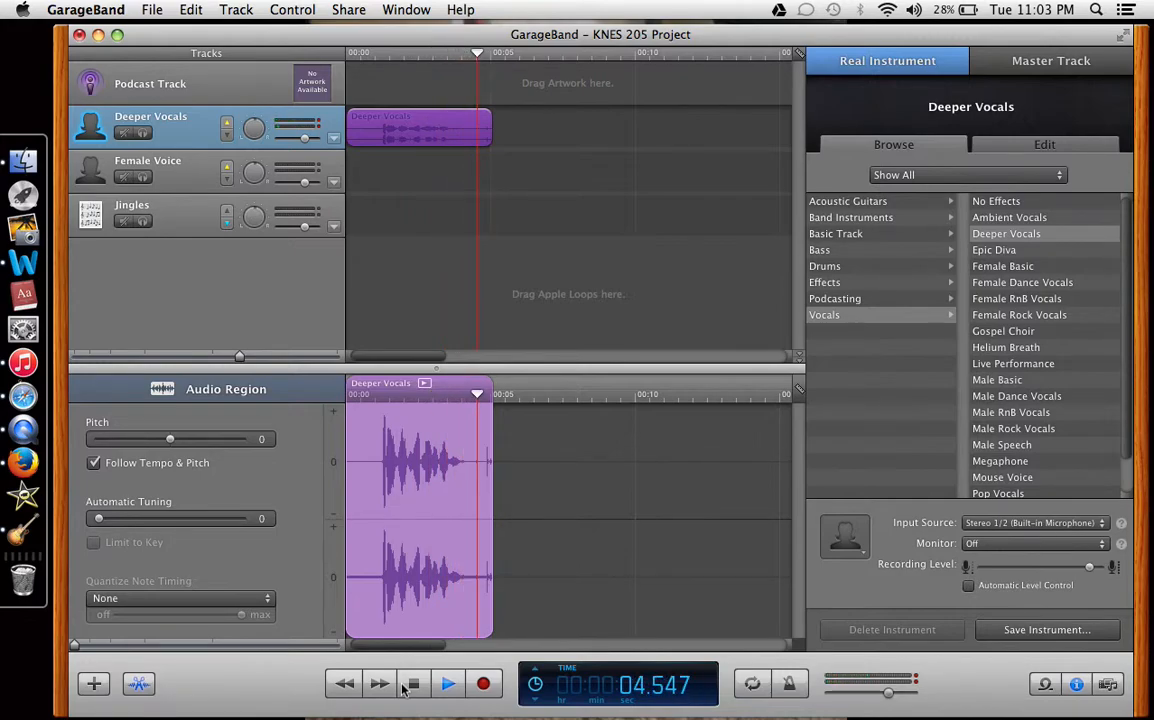
{"action": "left_click", "coordinate": [405, 686]}
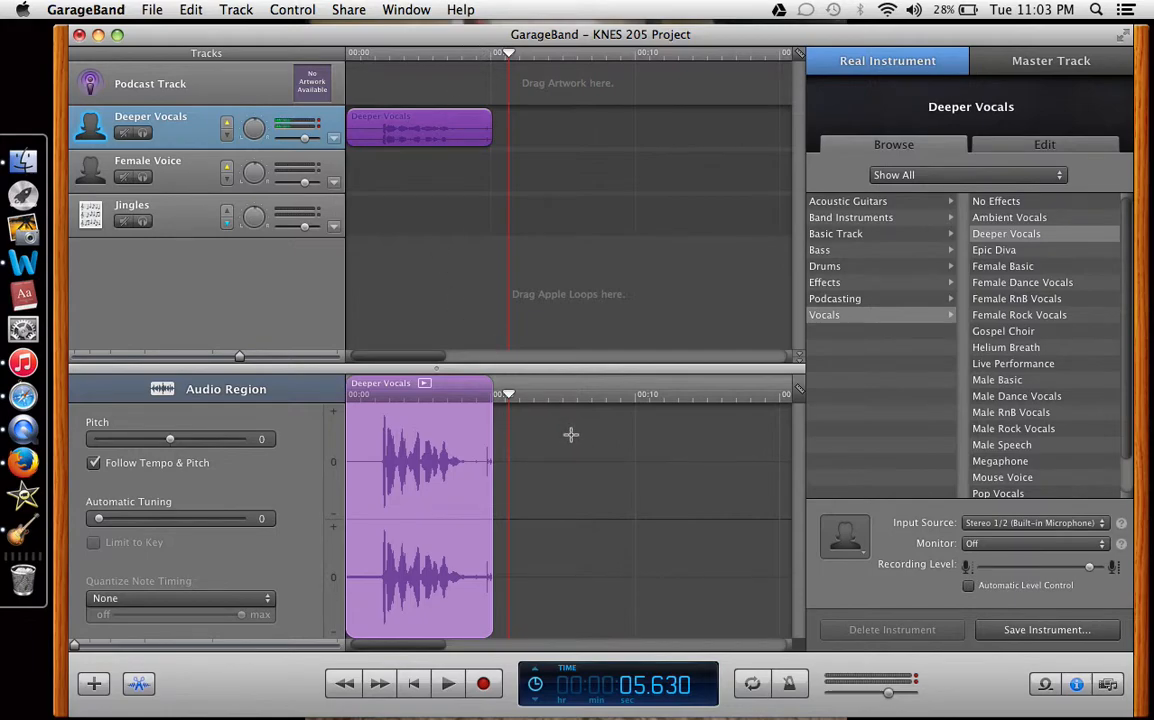
Step: Save the podcast project as "KNES 205 Project" in the GarageBand folder, replacing the existing file
{"action": "left_click", "coordinate": [149, 10]}
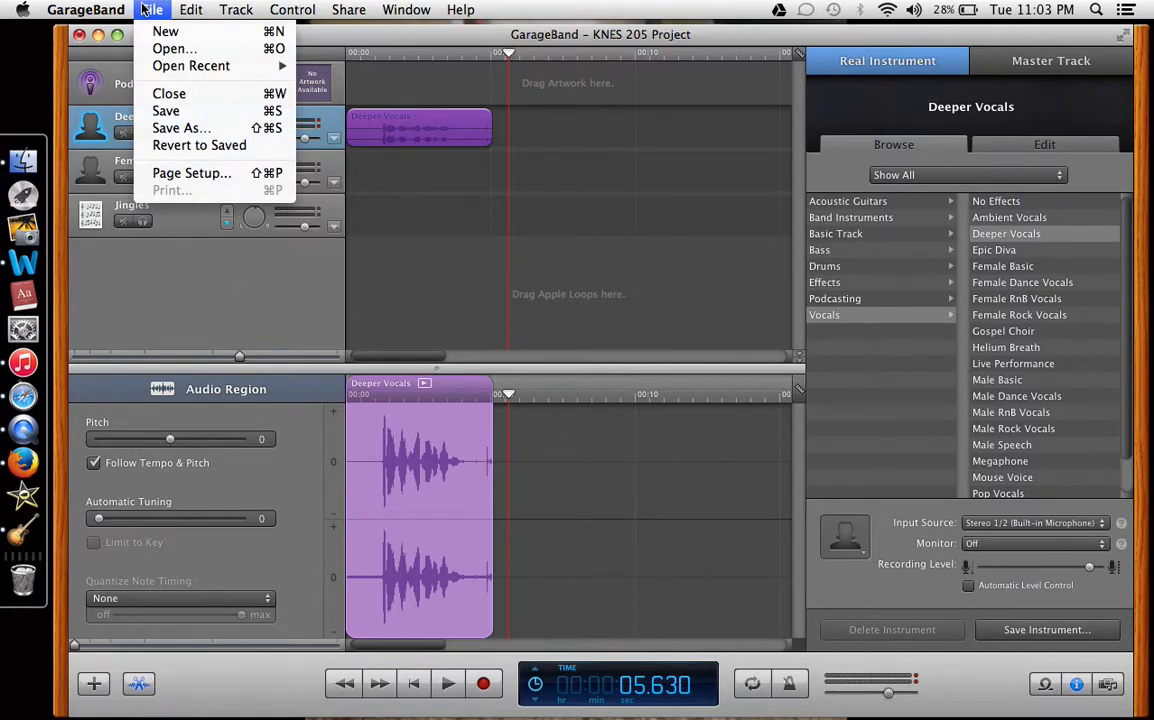
{"action": "left_click", "coordinate": [186, 130]}
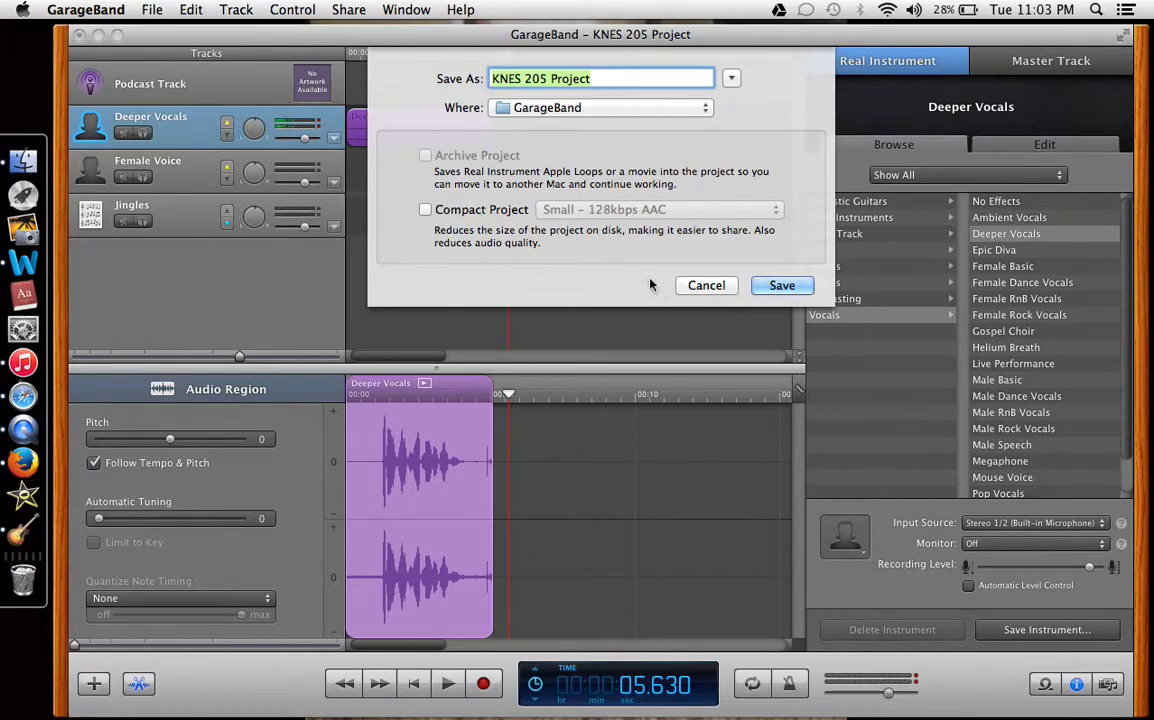
{"action": "left_click", "coordinate": [780, 287]}
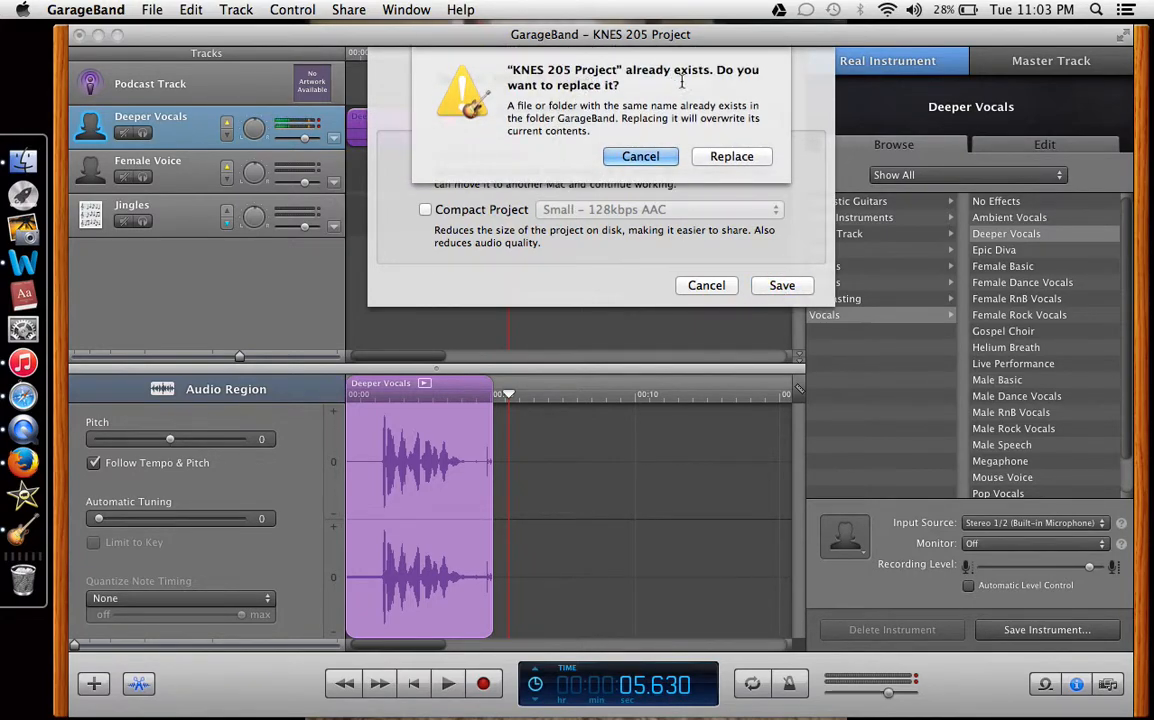
{"action": "left_click", "coordinate": [732, 157]}
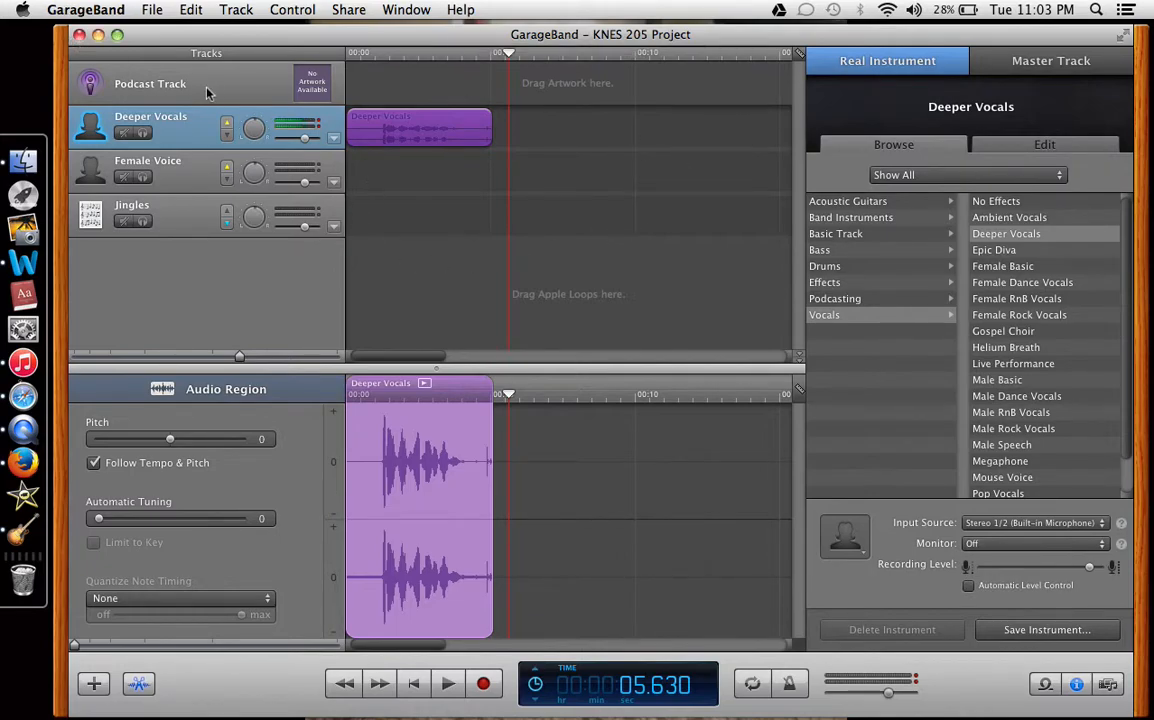
Step: Close the podcast project and minimize the GarageBand project chooser
{"action": "left_click", "coordinate": [79, 34]}
{"action": "left_click", "coordinate": [690, 319]}
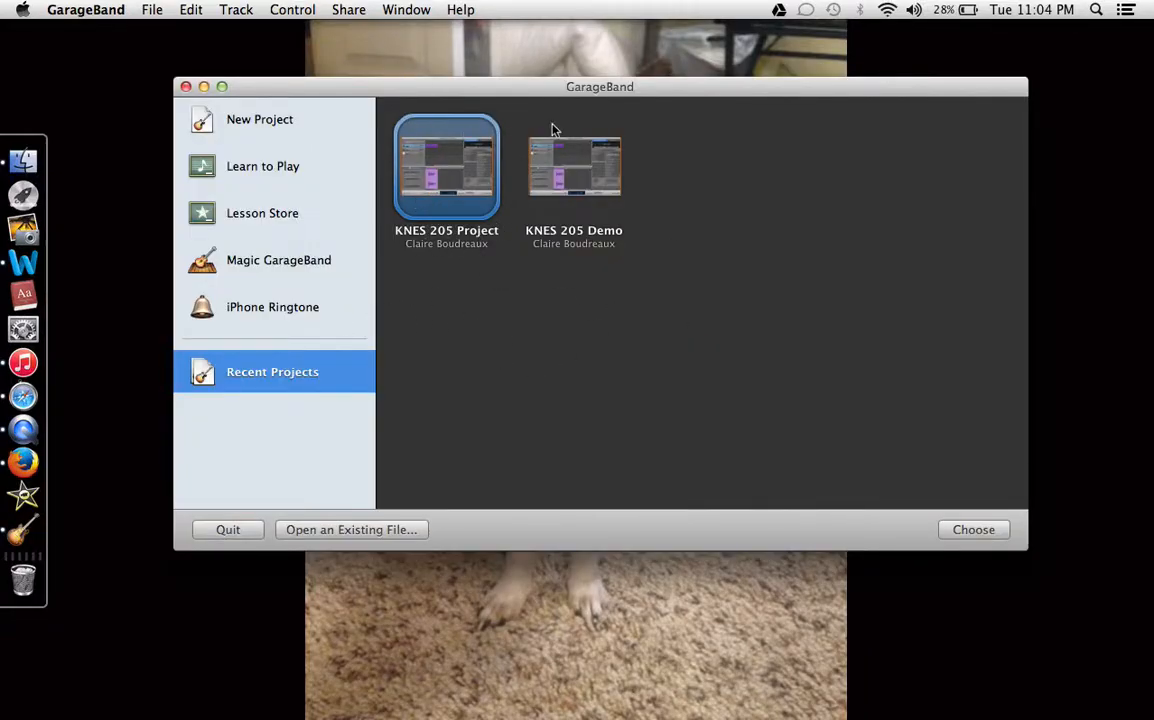
{"action": "left_click", "coordinate": [203, 87]}
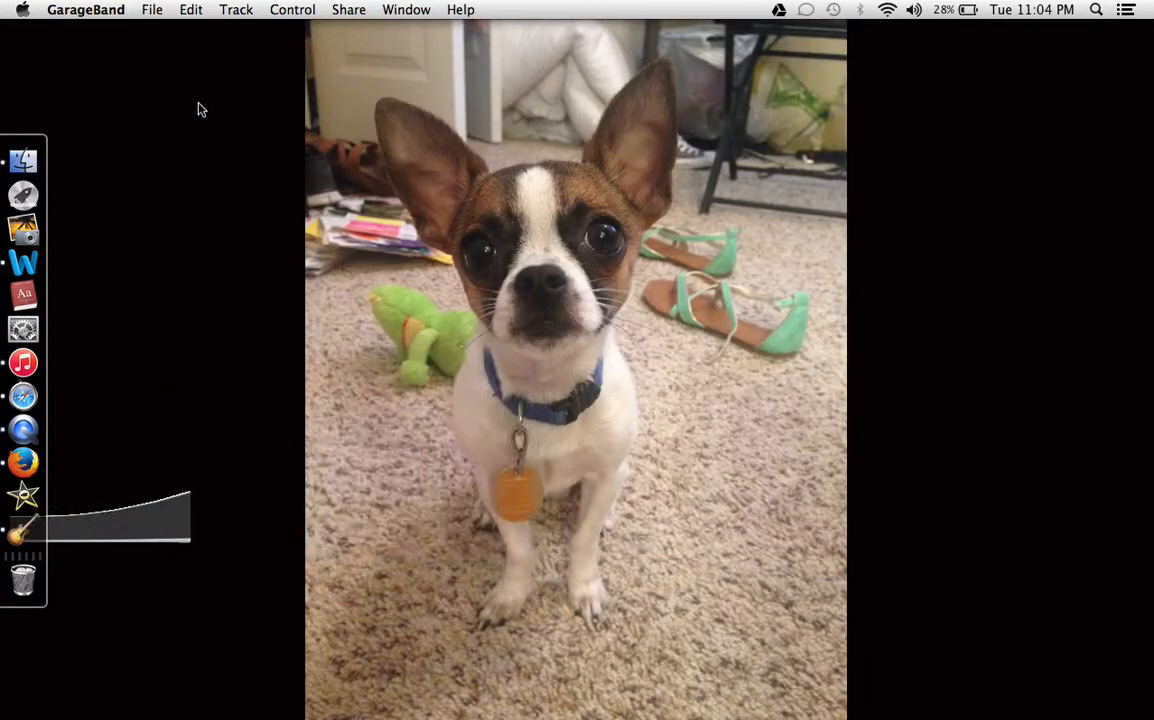
Step: Switch to iMovie and start a new project from the Project Library
{"action": "left_click", "coordinate": [38, 508]}
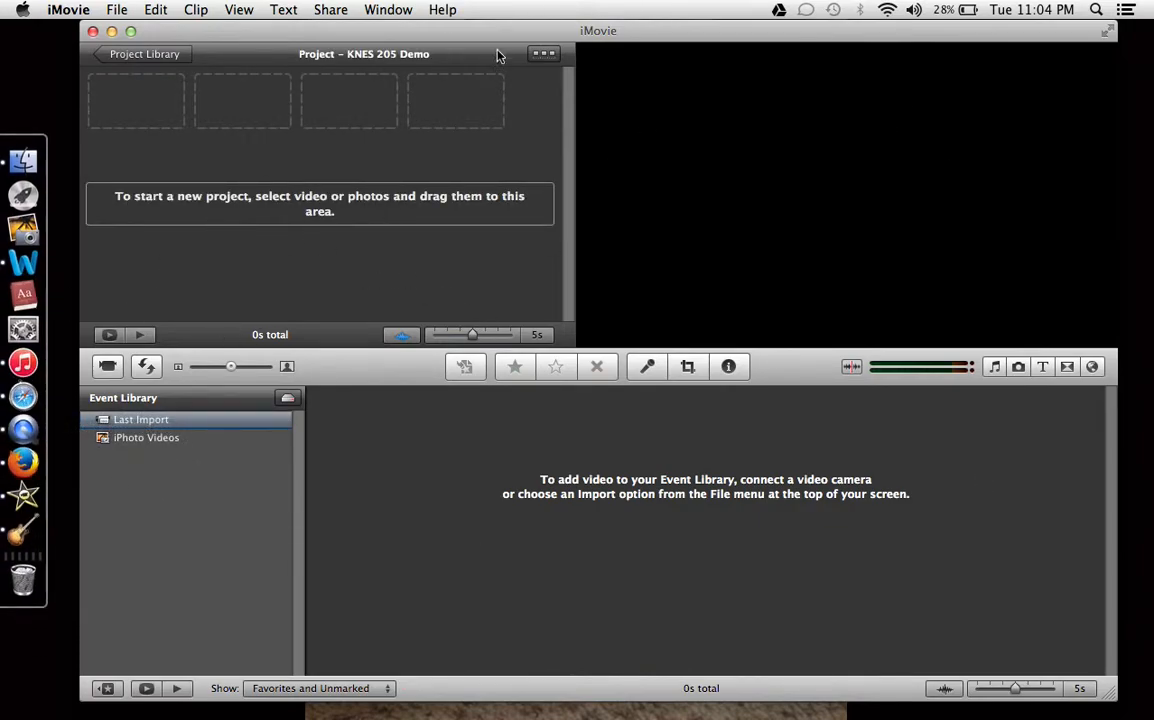
{"action": "left_click", "coordinate": [168, 52]}
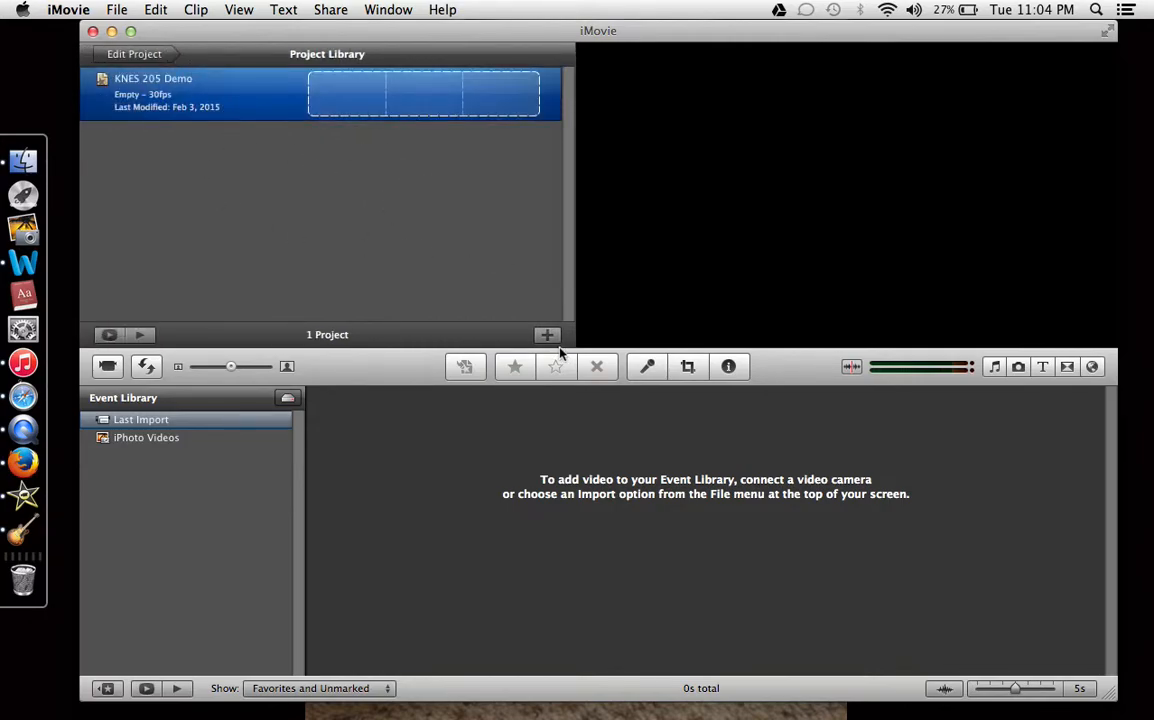
{"action": "left_click", "coordinate": [547, 335]}
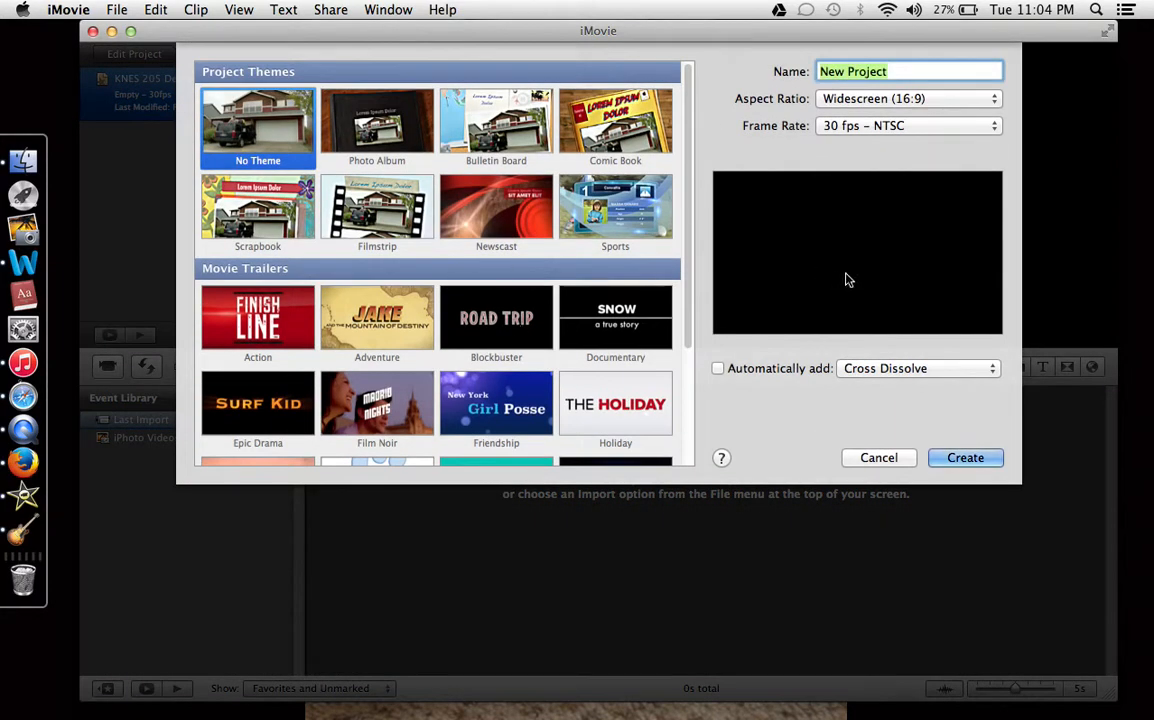
Step: Name the movie project "KNES 205 Project" and create it without a theme
{"action": "key", "text": "BackSpace"}
{"action": "type", "text": "KNES 205 "}
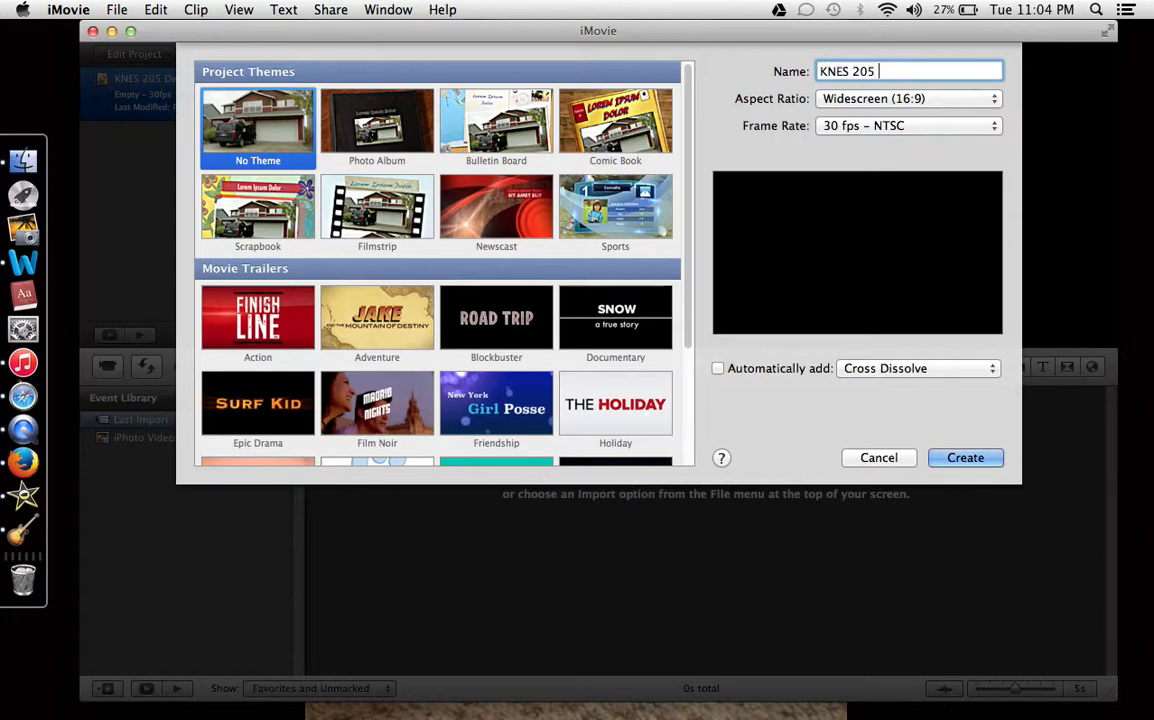
{"action": "type", "text": "Proen\\\\"}
{"action": "key", "text": "BackSpace"}
{"action": "key", "text": "BackSpace"}
{"action": "key", "text": "BackSpace"}
{"action": "key", "text": "BackSpace"}
{"action": "key", "text": "BackSpace"}
{"action": "type", "text": "ject"}
{"action": "left_click", "coordinate": [952, 458]}
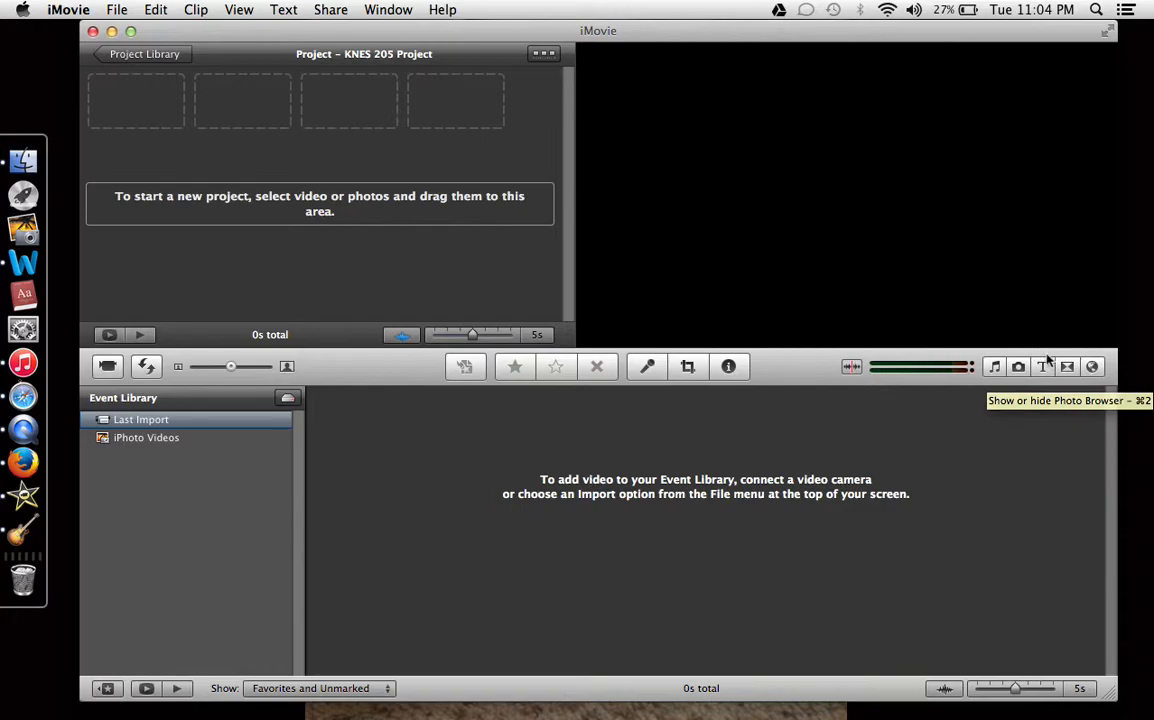
Step: Browse the music and sound effects for the saved GarageBand projects
{"action": "left_click", "coordinate": [994, 366]}
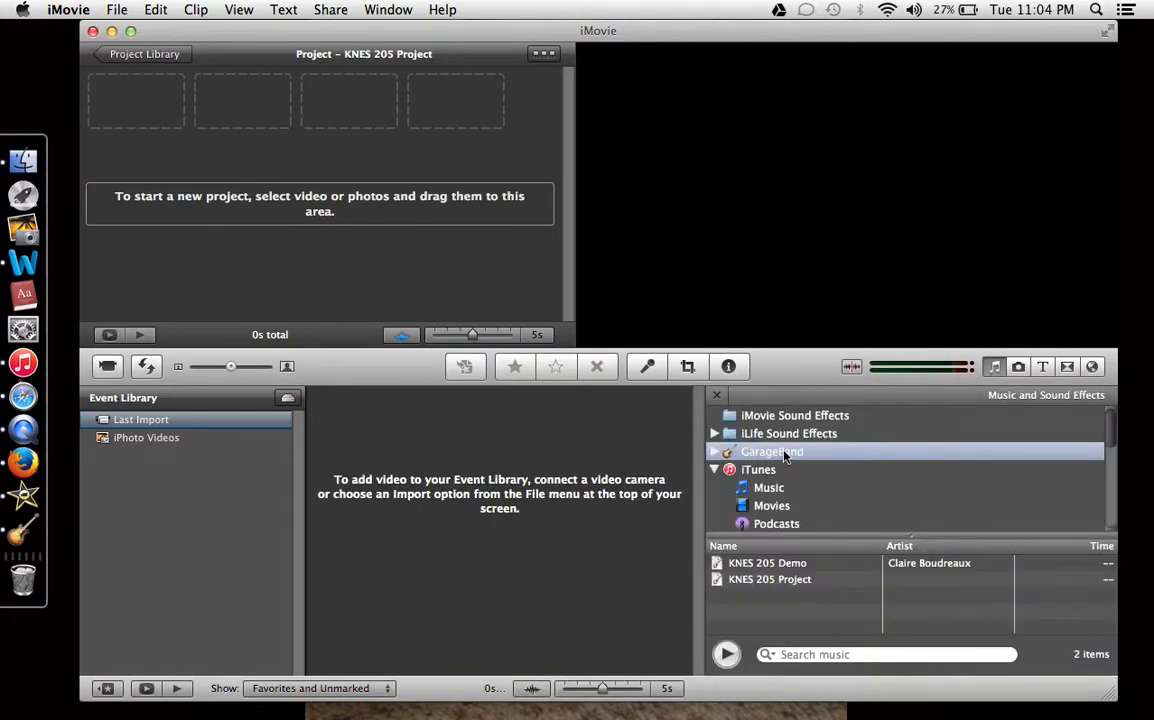
{"action": "left_click", "coordinate": [775, 487]}
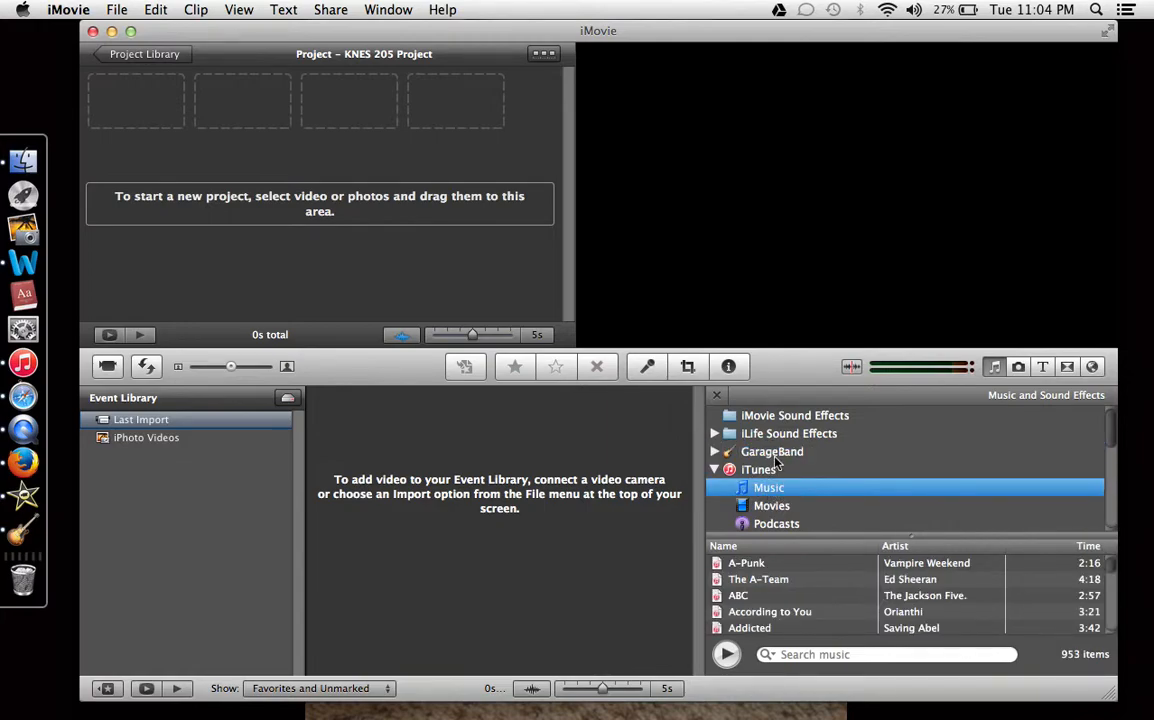
{"action": "left_click", "coordinate": [779, 455]}
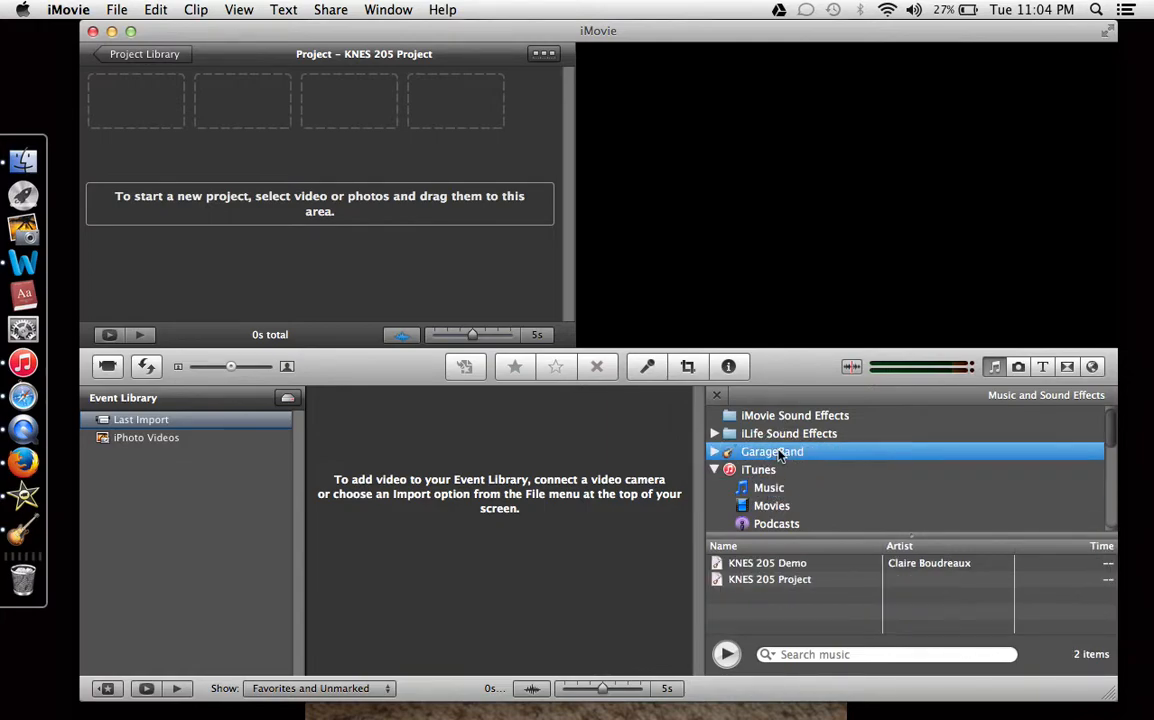
Step: Add the KNES 205 Project recording to the movie project, agreeing to open it in GarageBand for an iLife preview
{"action": "left_click", "coordinate": [779, 580]}
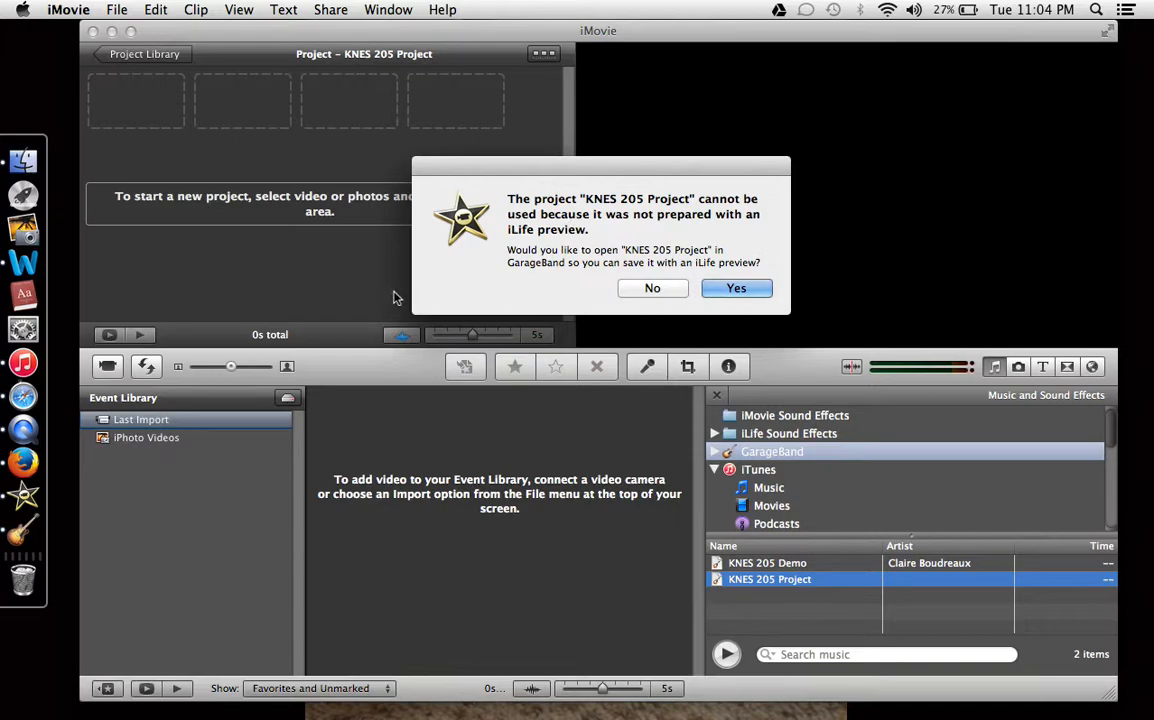
{"action": "left_click", "coordinate": [741, 291]}
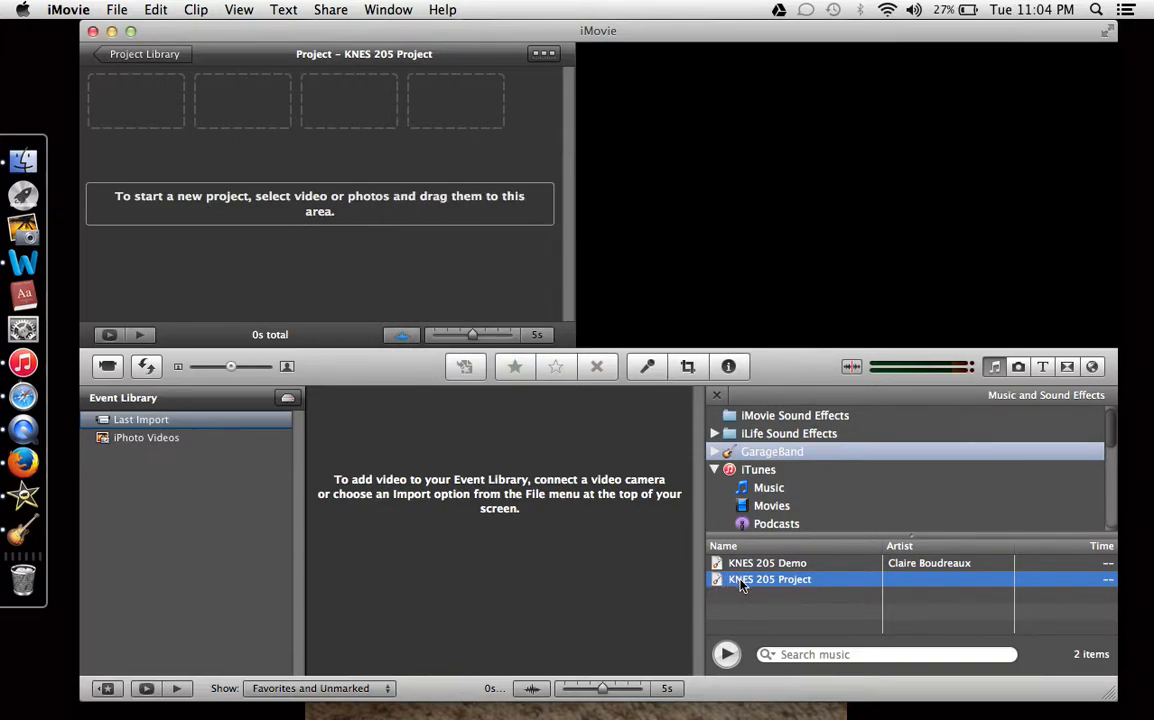
{"action": "left_click_drag", "start_coordinate": [741, 586], "coordinate": [220, 172]}
{"action": "left_click_drag", "start_coordinate": [770, 580], "coordinate": [360, 175]}
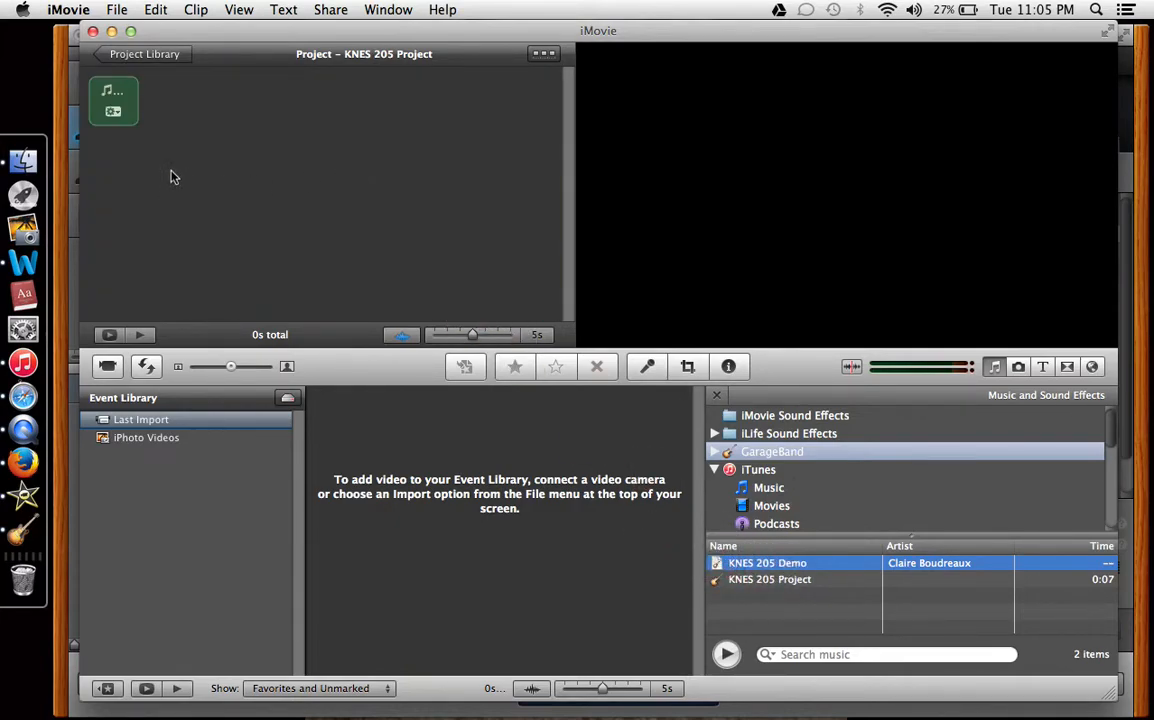